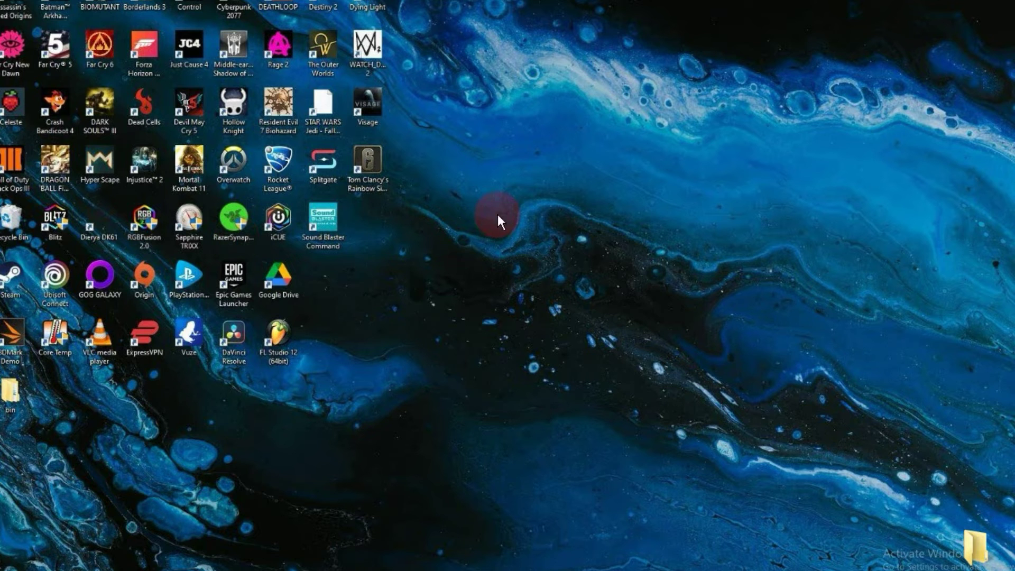
pyautogui.rightClick(499, 213)
pyautogui.click(573, 258)
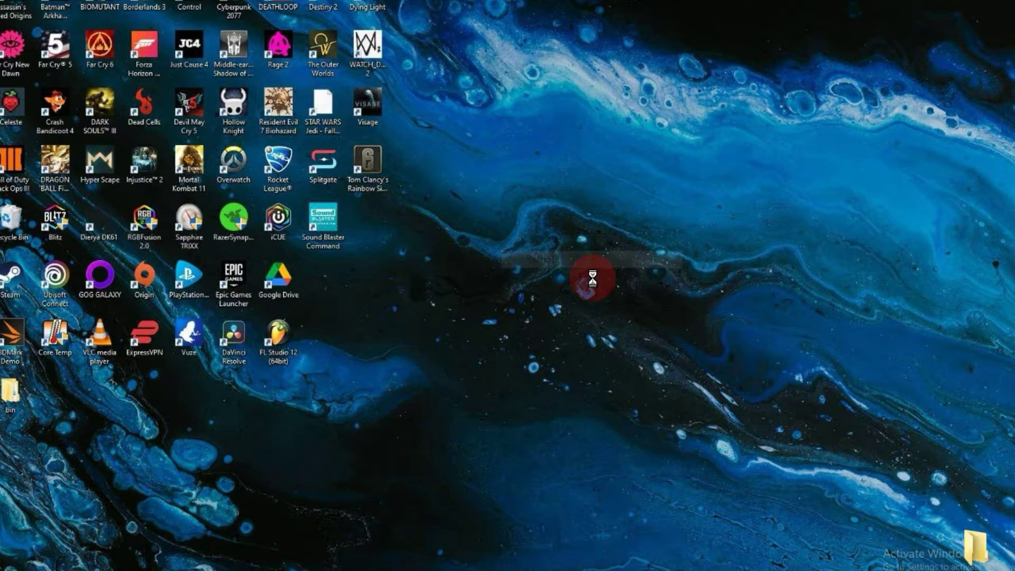
pyautogui.rightClick(571, 256)
pyautogui.click(607, 300)
pyautogui.rightClick(608, 301)
pyautogui.click(653, 347)
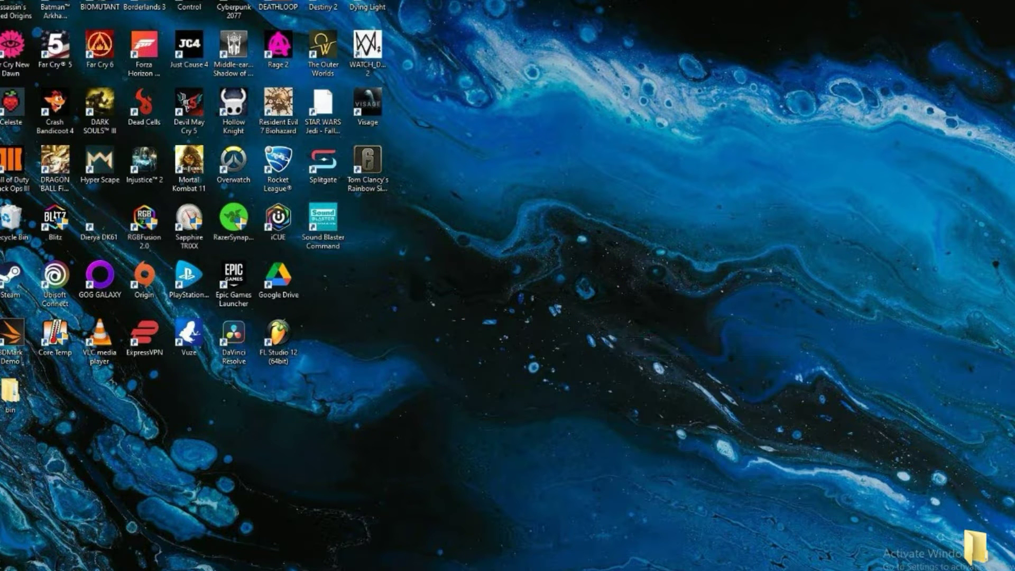
# Examine the computer's system properties and the graphics adapter information in the display's advanced settings.
pyautogui.press('super')
pyautogui.rightClick(257, 351)
pyautogui.click(396, 495)
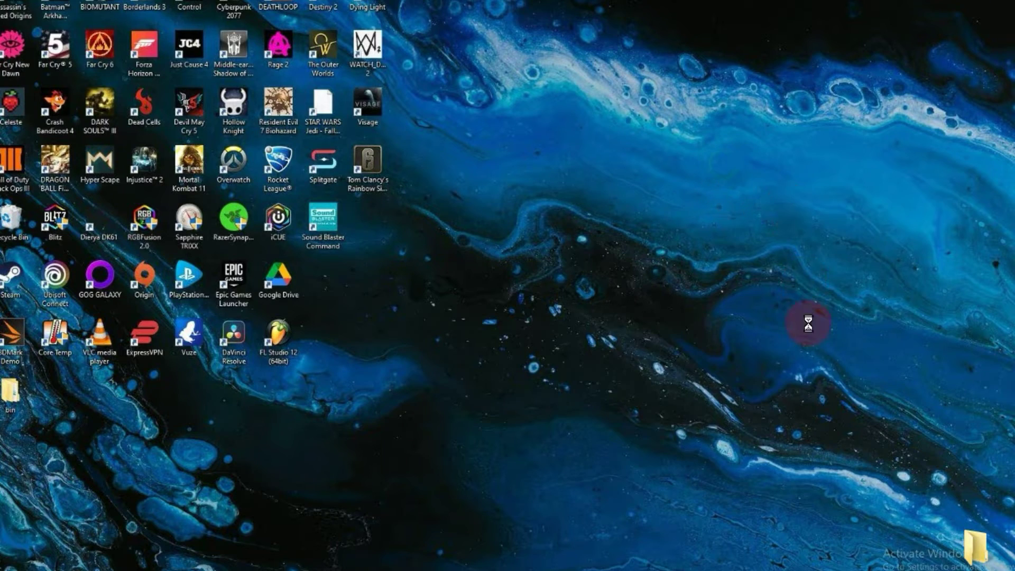
pyautogui.rightClick(808, 324)
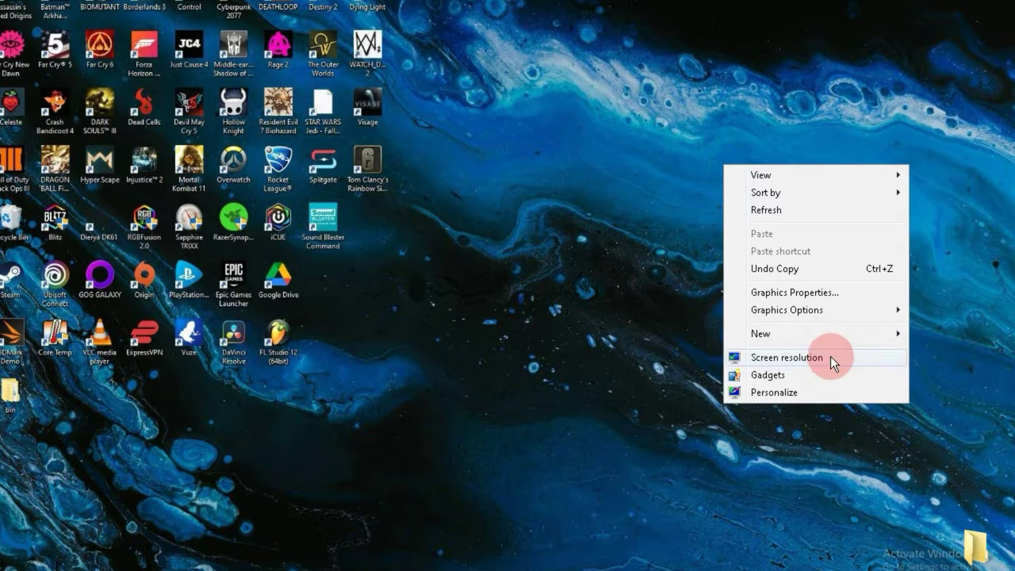
pyautogui.click(832, 363)
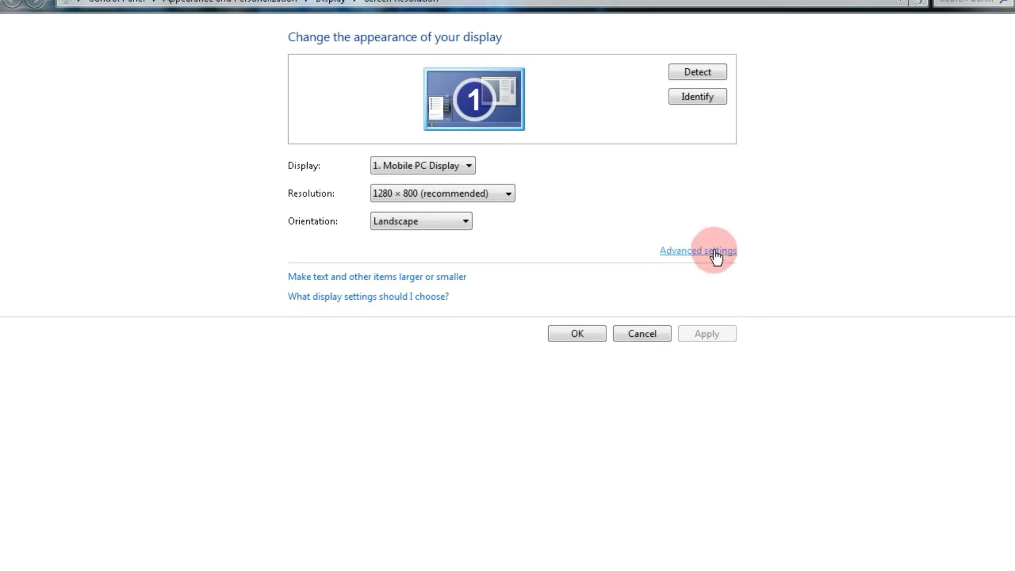
pyautogui.click(715, 252)
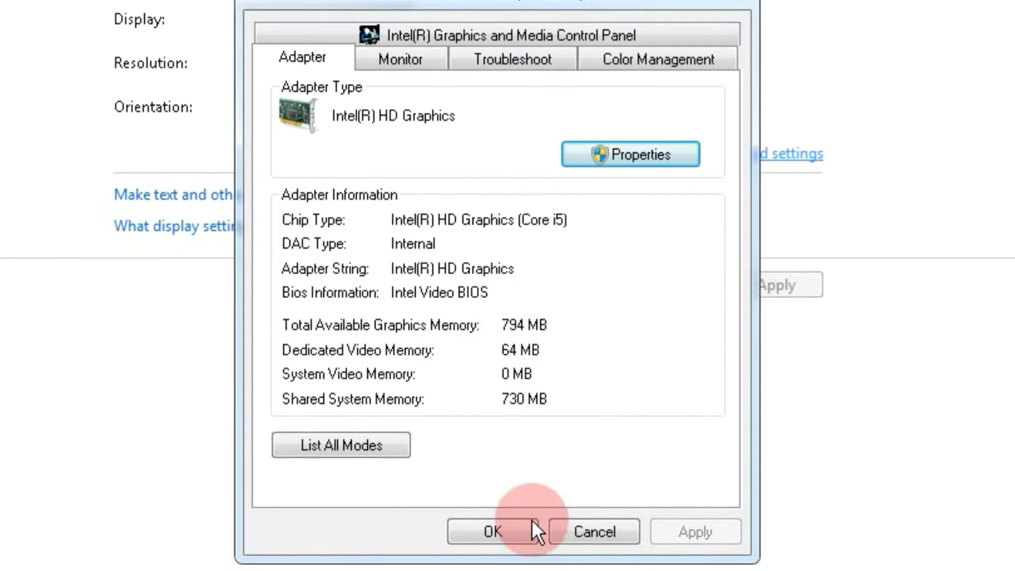
pyautogui.click(505, 531)
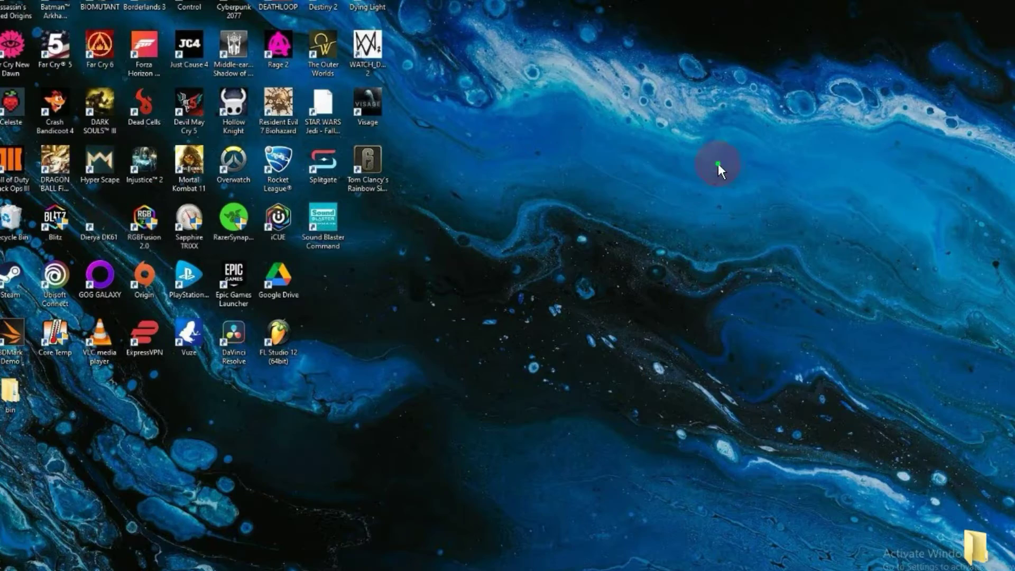
pyautogui.rightClick(718, 164)
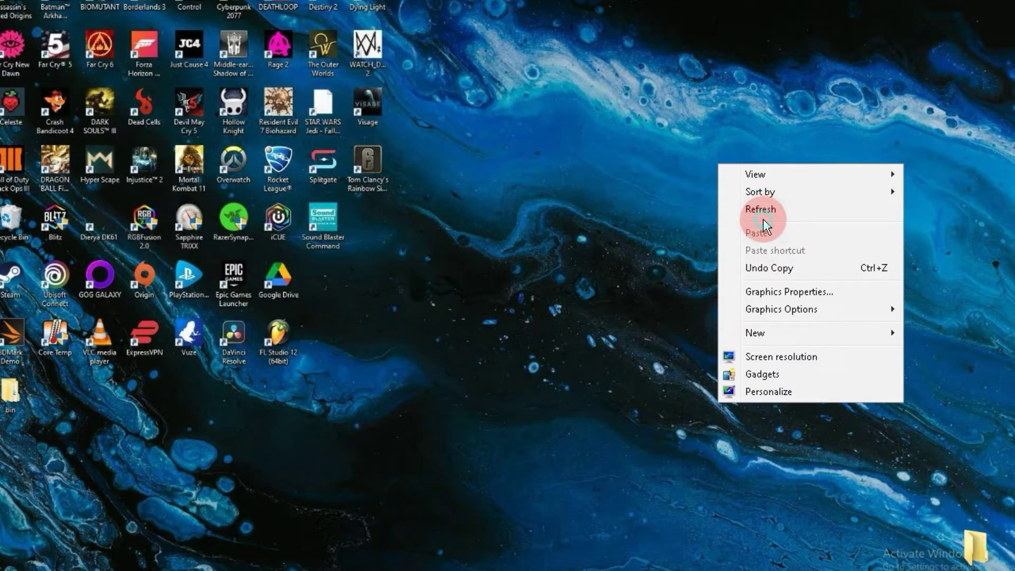
pyautogui.click(763, 219)
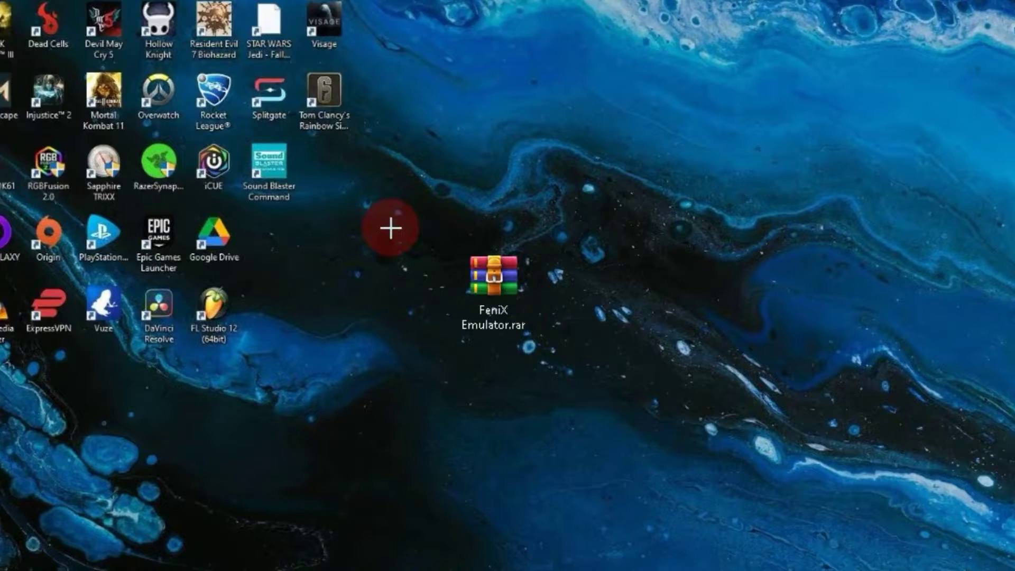
pyautogui.moveTo(433, 271); pyautogui.dragTo(554, 338)
pyautogui.moveTo(584, 302)
pyautogui.mouseDown()
pyautogui.moveTo(553, 383)
pyautogui.moveTo(650, 393)
pyautogui.mouseUp()
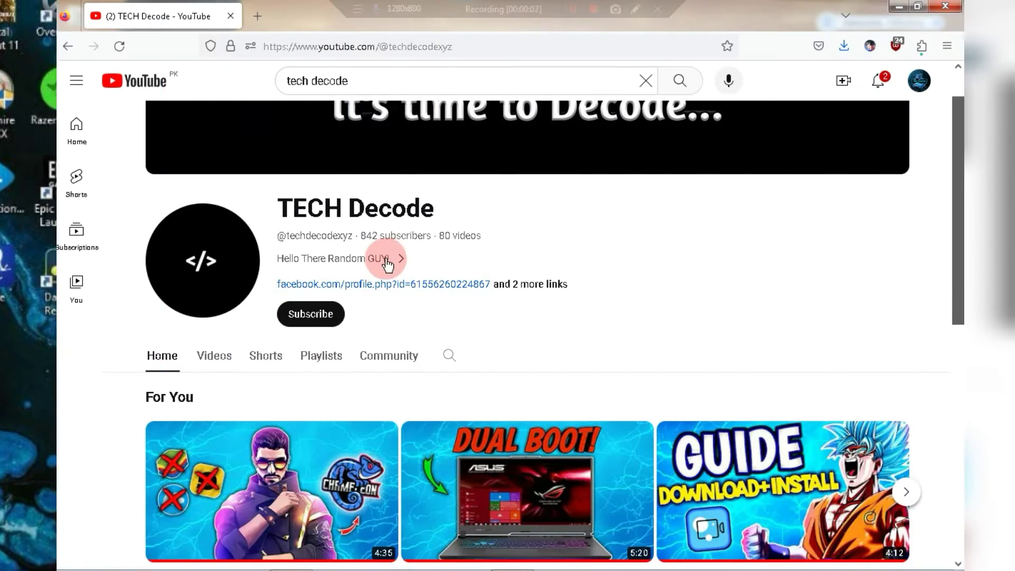
# In Firefox, view the TECH Decode channel's About details on YouTube and follow its website link.
pyautogui.click(388, 260)
pyautogui.scroll(-1, 702, 262)
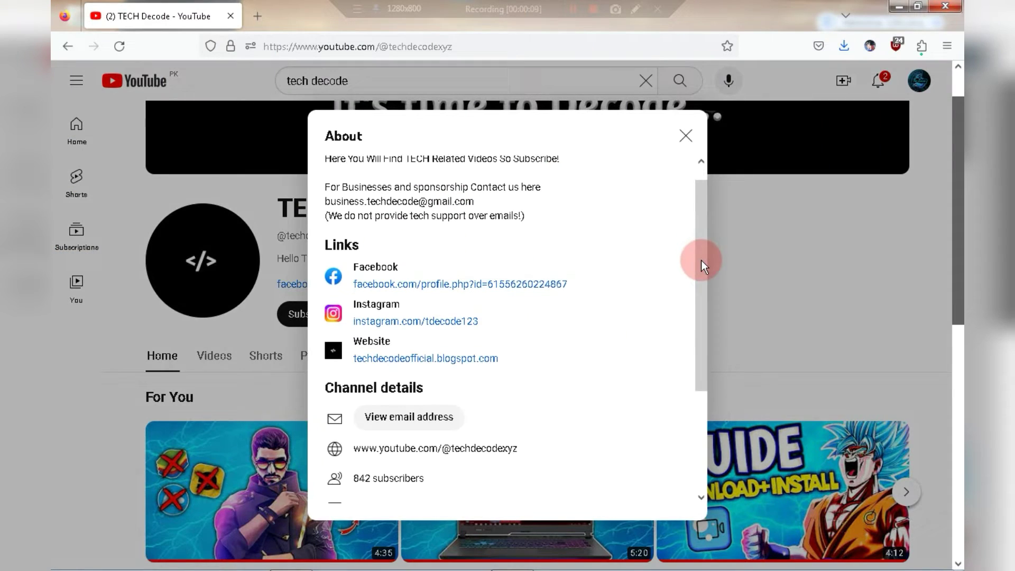
pyautogui.scroll(1, 702, 262)
pyautogui.click(440, 377)
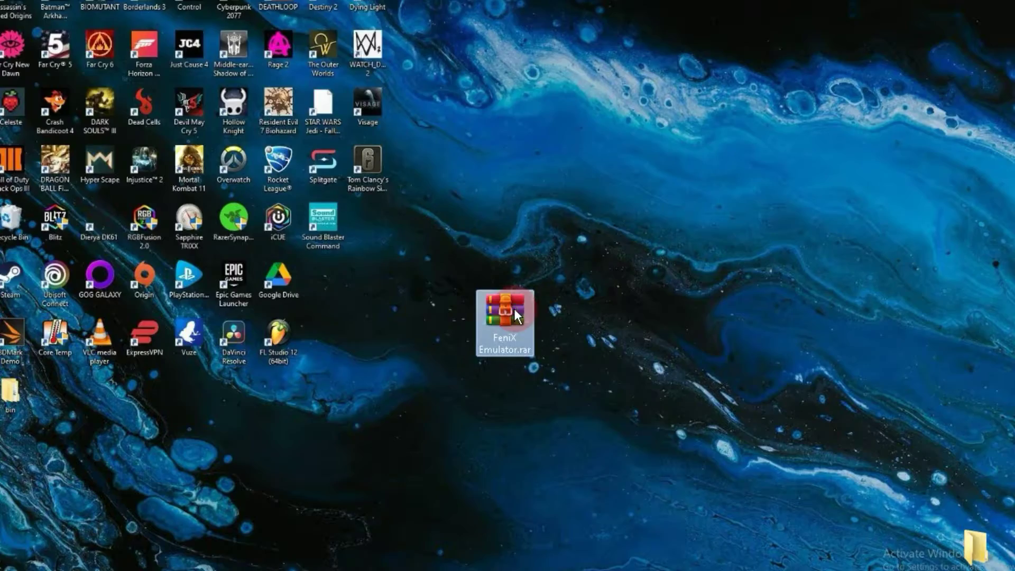
# Extract FeniX Emulator.rar to the desktop and start the extracted FenixGaGa An4 Lite installer.
pyautogui.rightClick(514, 309)
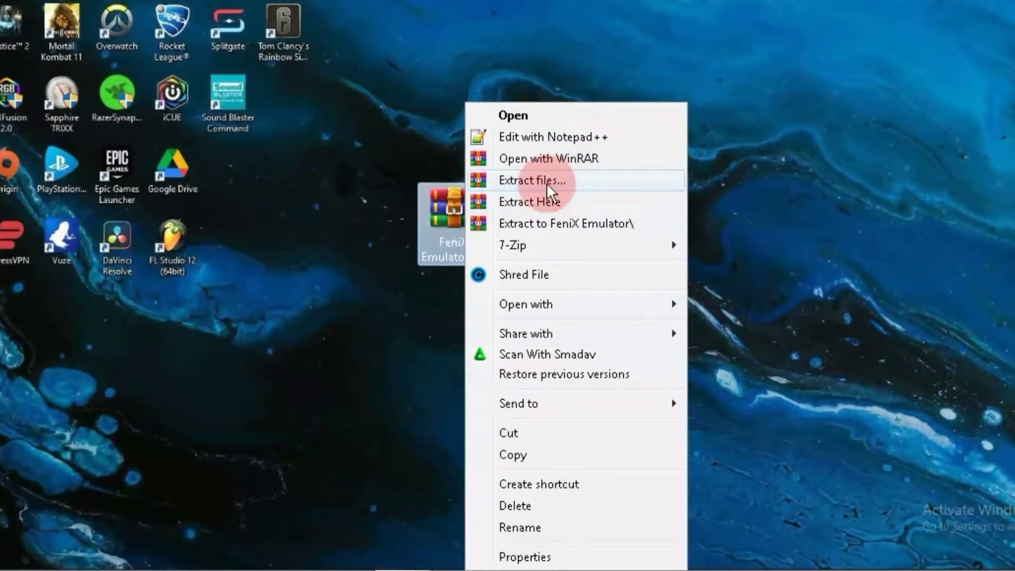
pyautogui.click(560, 178)
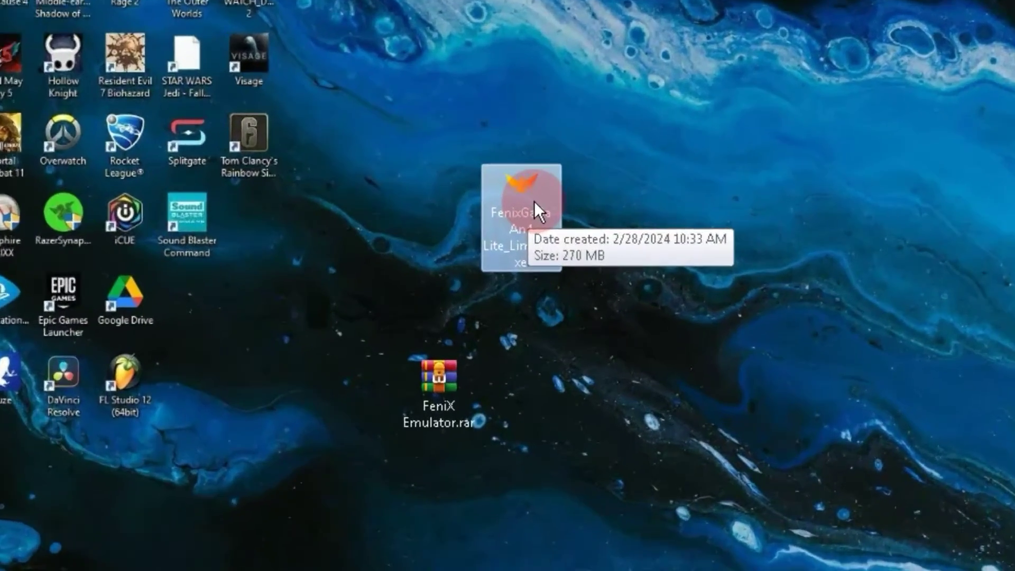
pyautogui.doubleClick(575, 209)
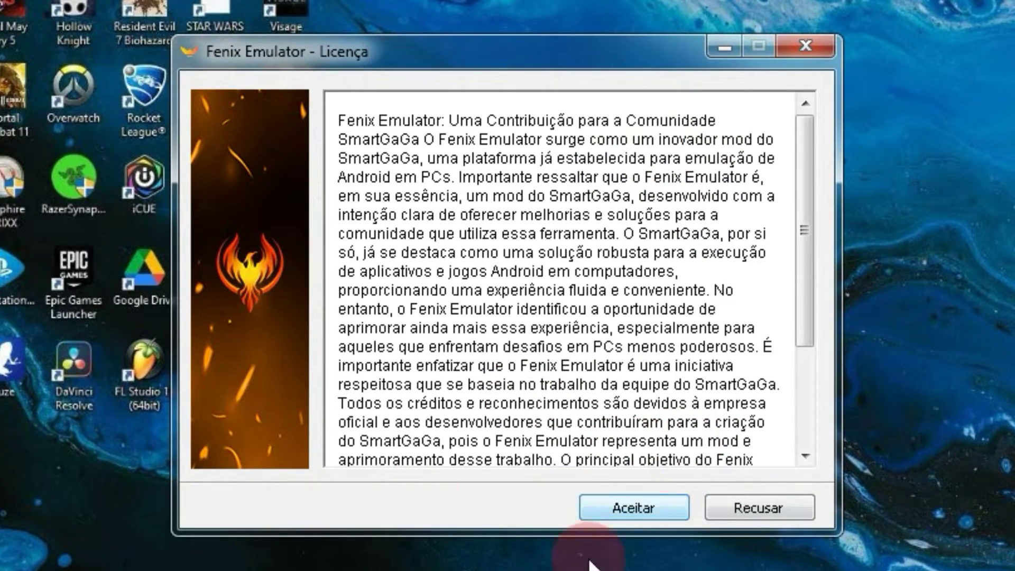
# Accept the Fenix Emulator licence and enter the archive password so the installer extracts its files.
pyautogui.click(613, 524)
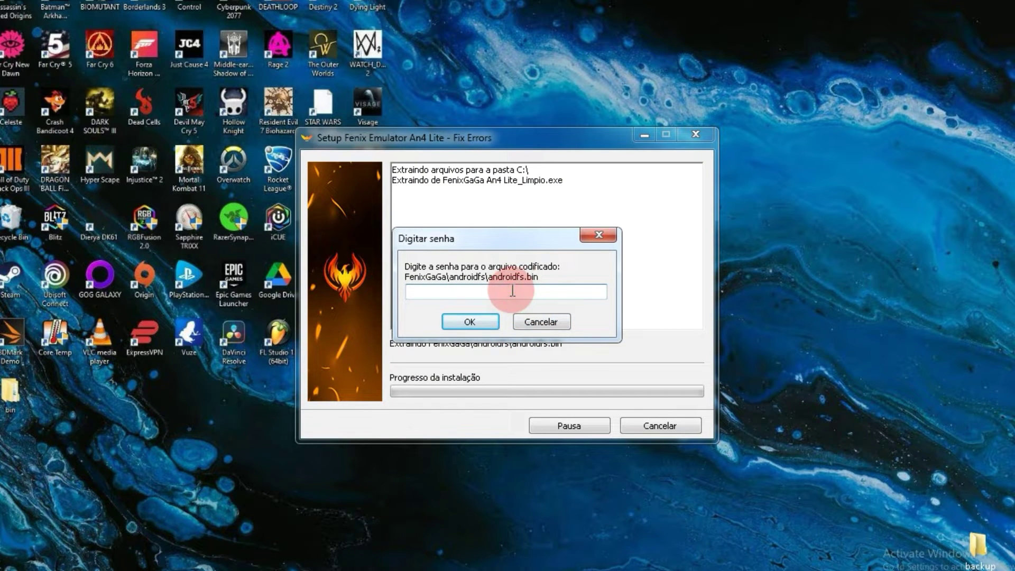
pyautogui.hotkey('ctrl', 'v')
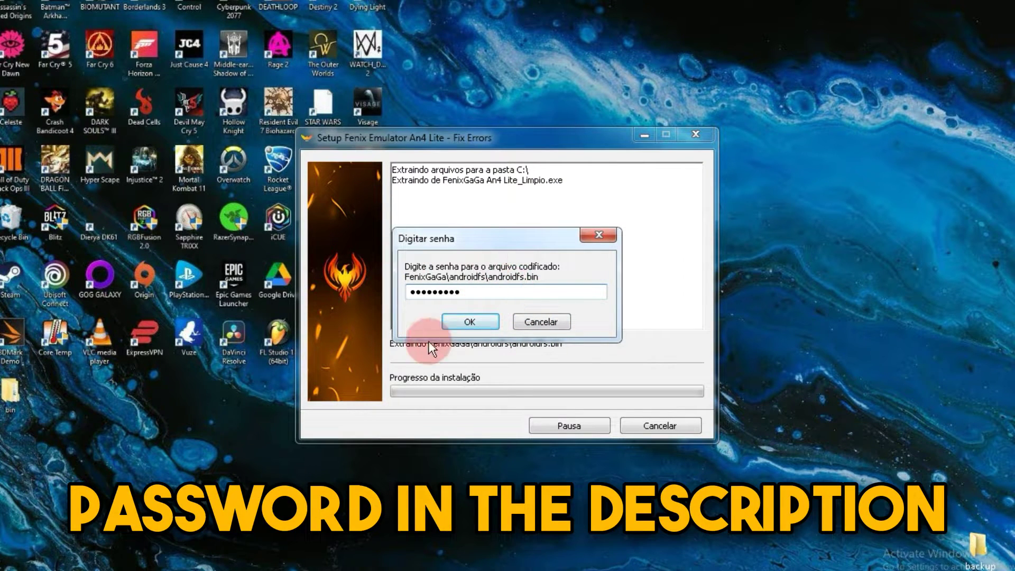
pyautogui.click(484, 320)
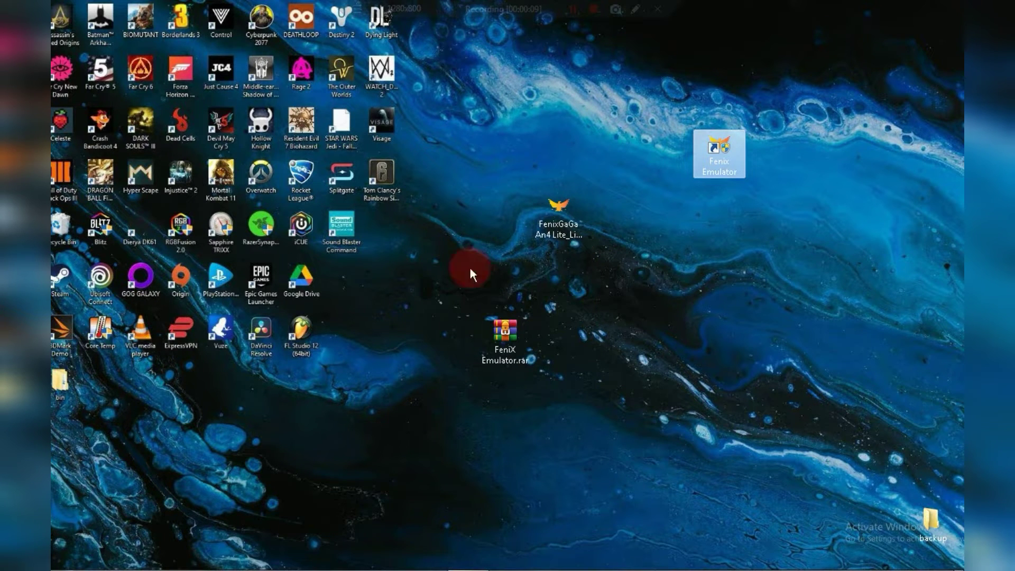
# Launch Fenix Emulator from its desktop shortcut.
pyautogui.doubleClick(725, 158)
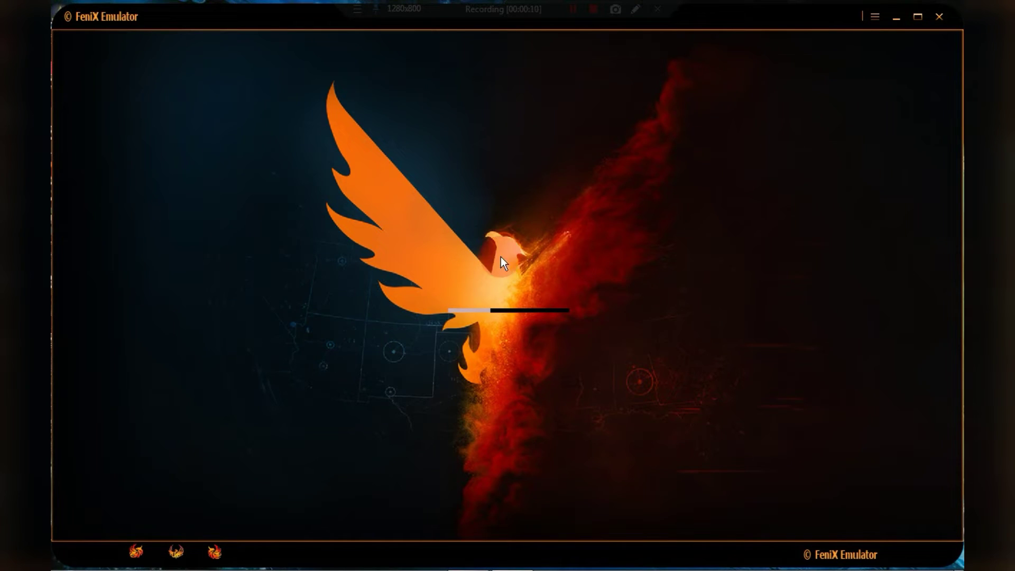
pyautogui.click(121, 308)
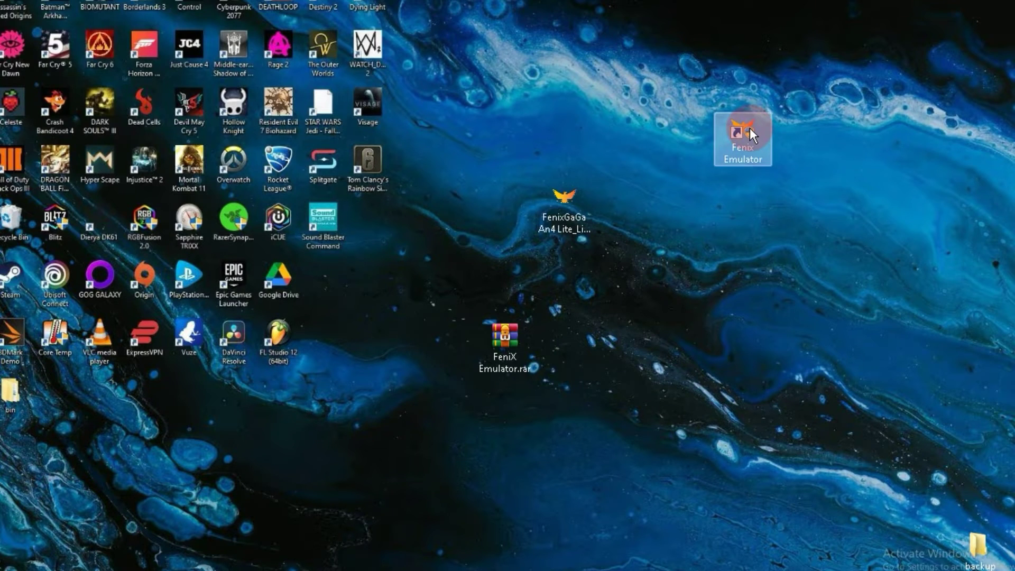
# Set the Fenix Emulator shortcut to run in Windows 7 compatibility mode with administrator rights.
pyautogui.rightClick(750, 129)
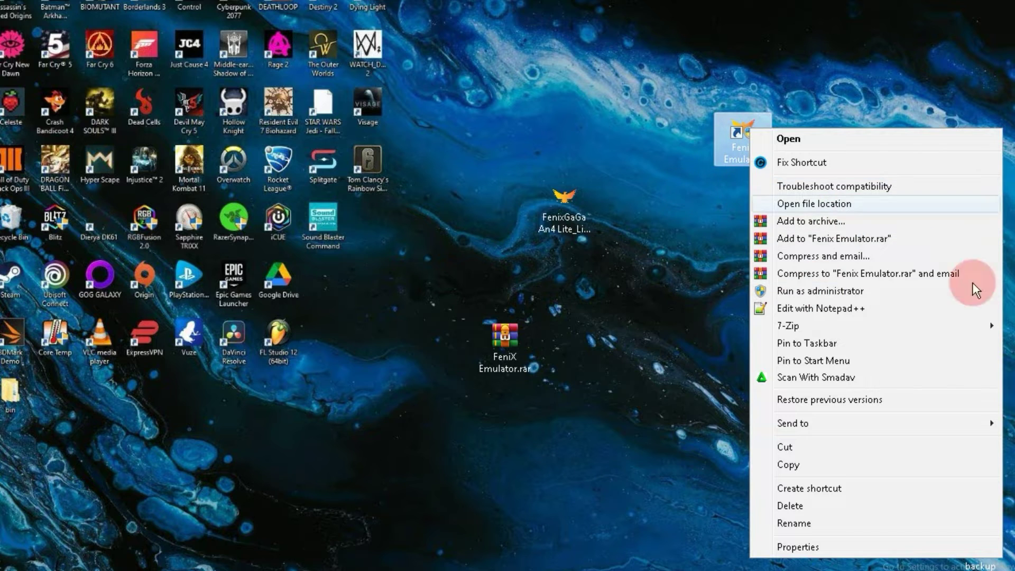
pyautogui.click(665, 532)
pyautogui.rightClick(740, 135)
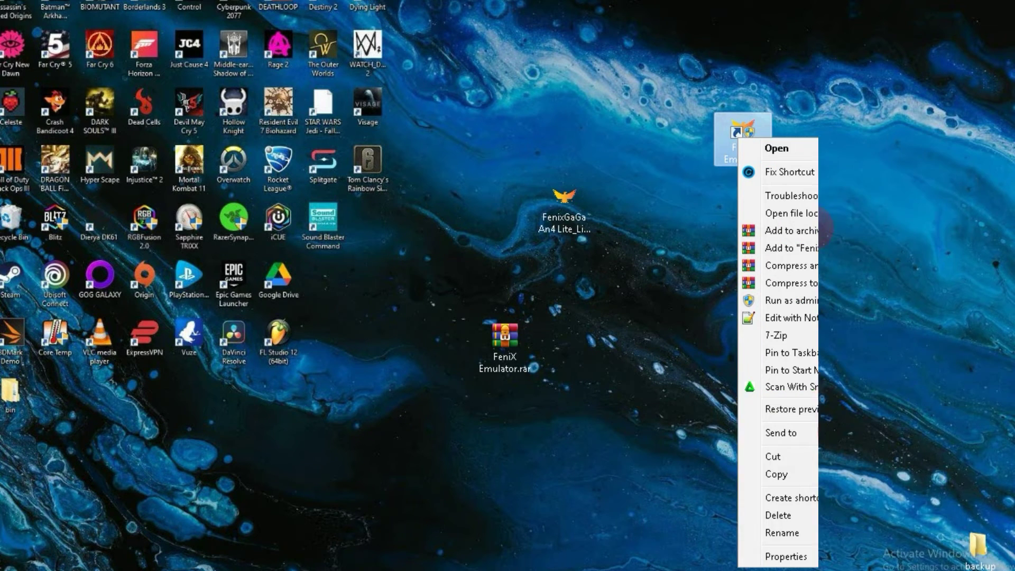
pyautogui.click(804, 557)
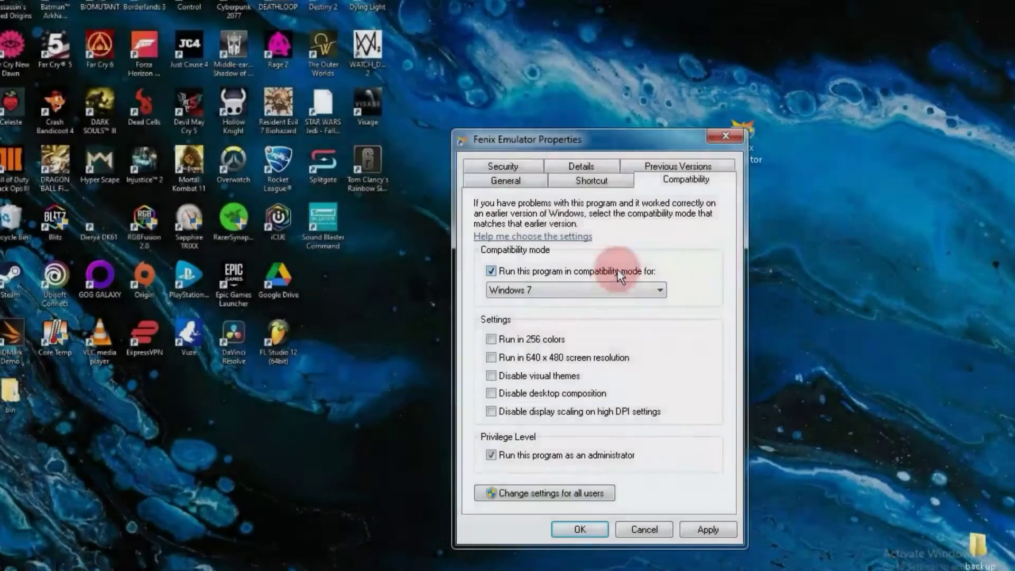
pyautogui.click(614, 289)
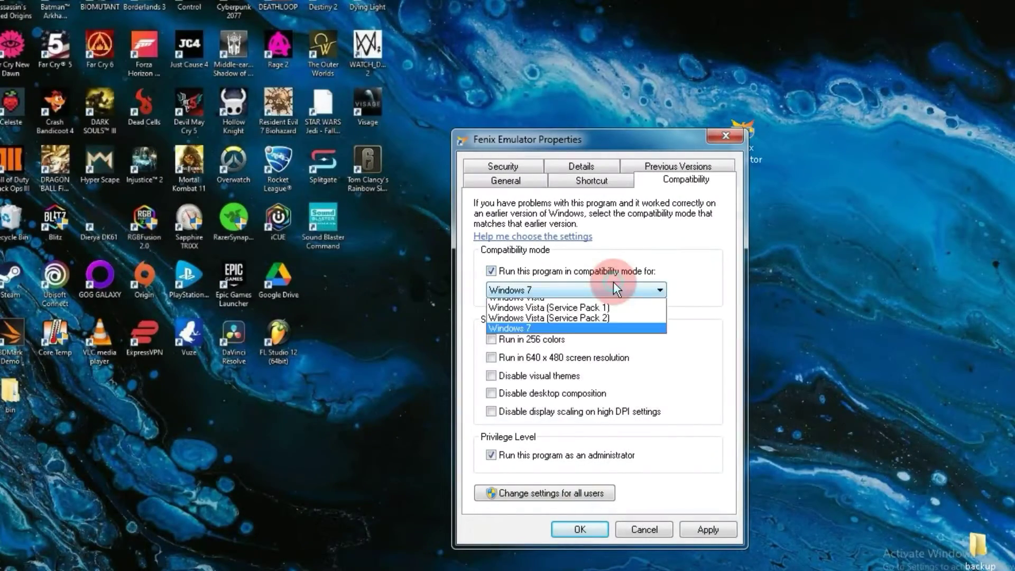
pyautogui.click(593, 418)
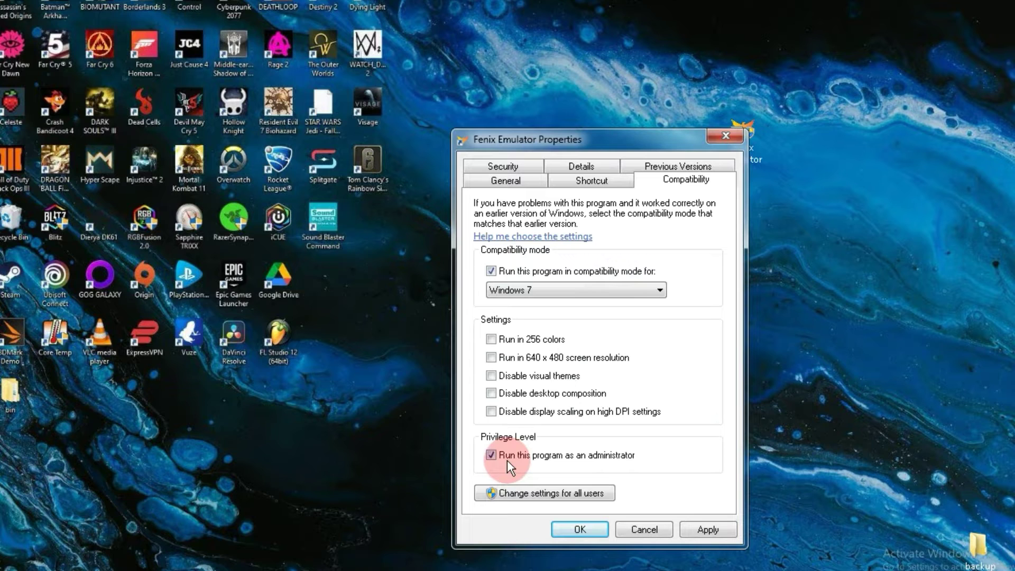
pyautogui.click(580, 529)
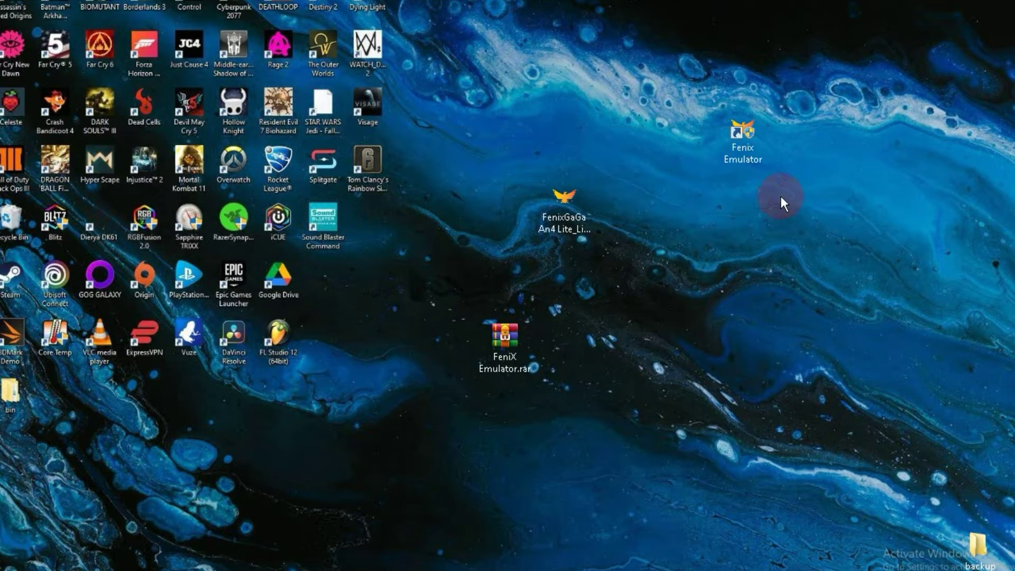
# Start Fenix Emulator and set its resolution to the Mobile option 540x960 (DPI 240) in the advanced settings.
pyautogui.doubleClick(735, 157)
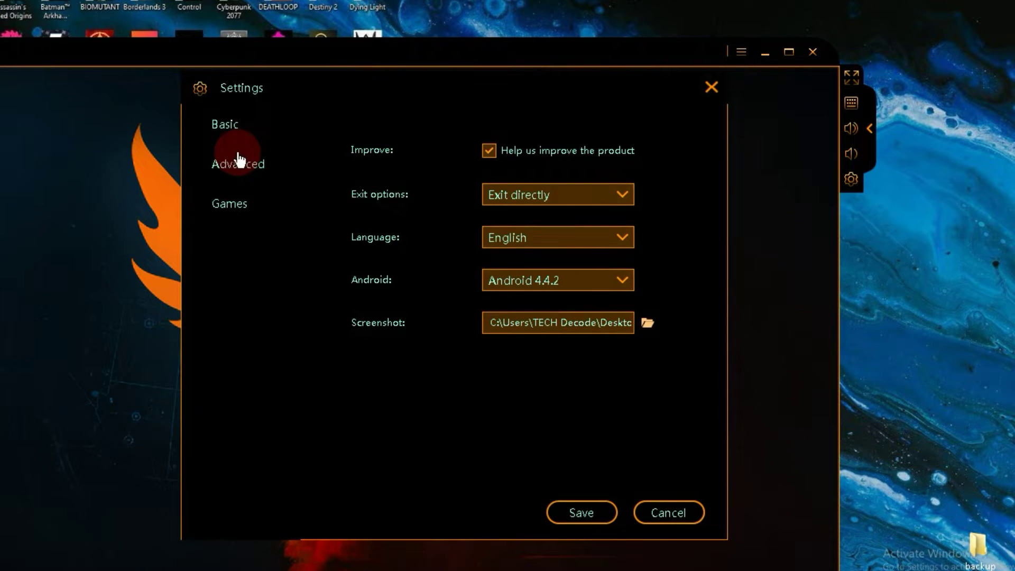
pyautogui.click(239, 160)
pyautogui.click(542, 151)
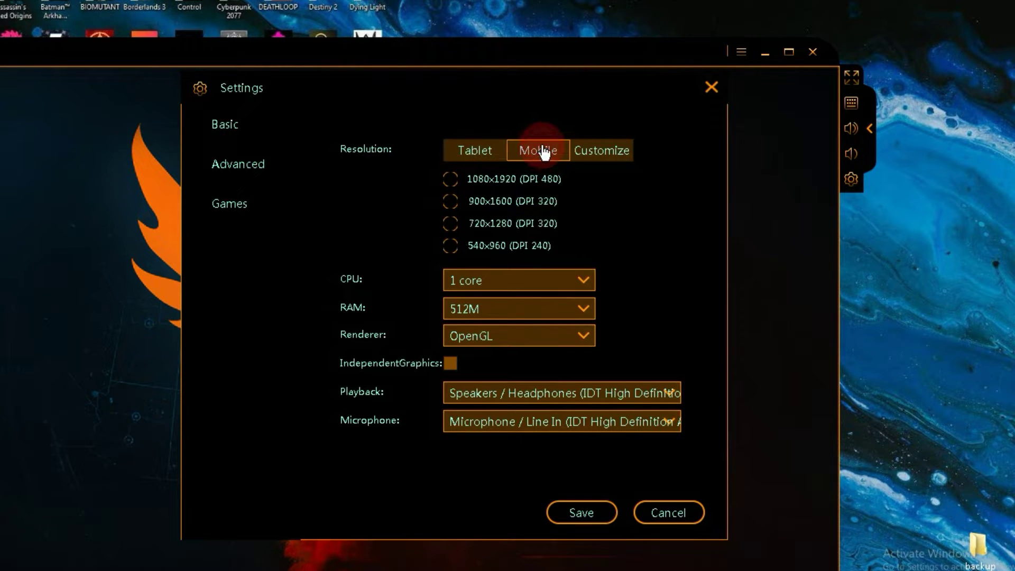
pyautogui.click(469, 247)
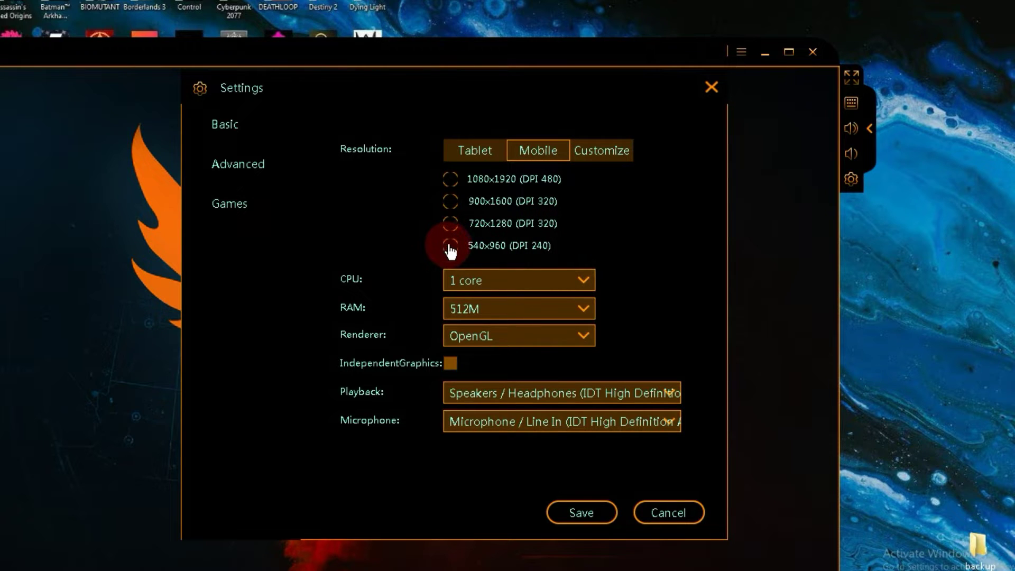
pyautogui.click(449, 246)
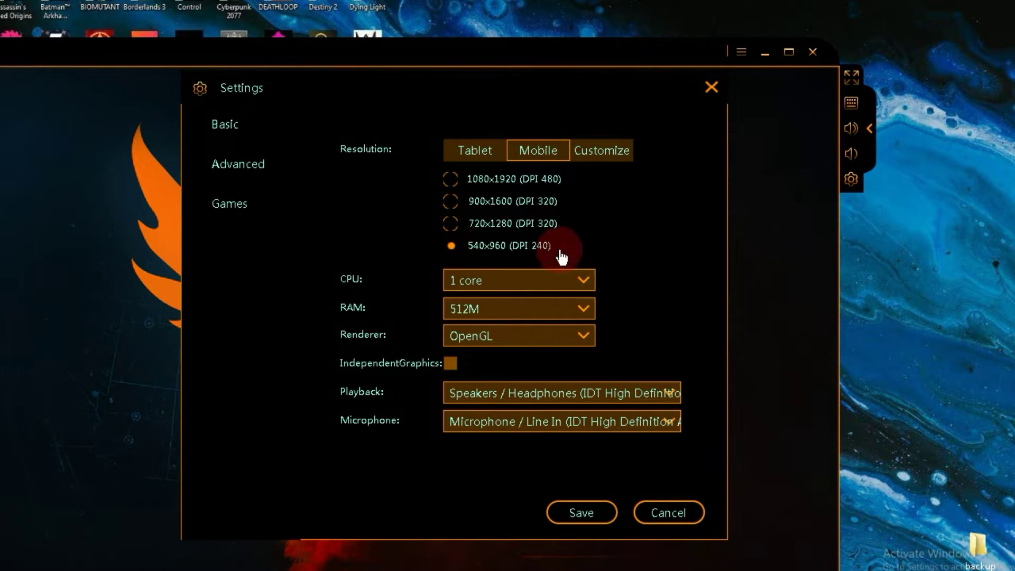
# Allocate 2 CPU cores and 1024M of RAM to the emulator.
pyautogui.click(551, 279)
pyautogui.click(531, 347)
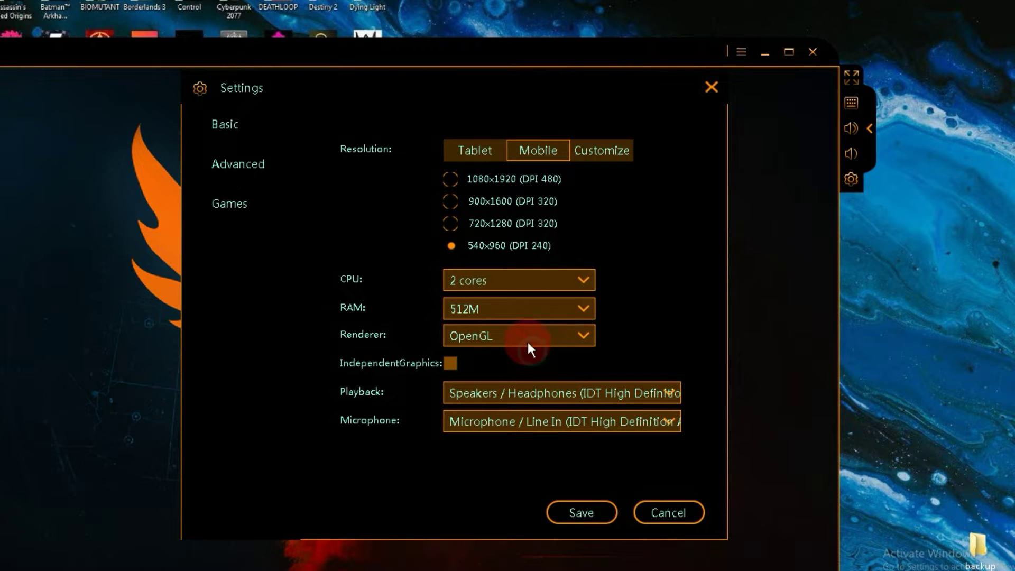
pyautogui.click(562, 313)
pyautogui.click(555, 418)
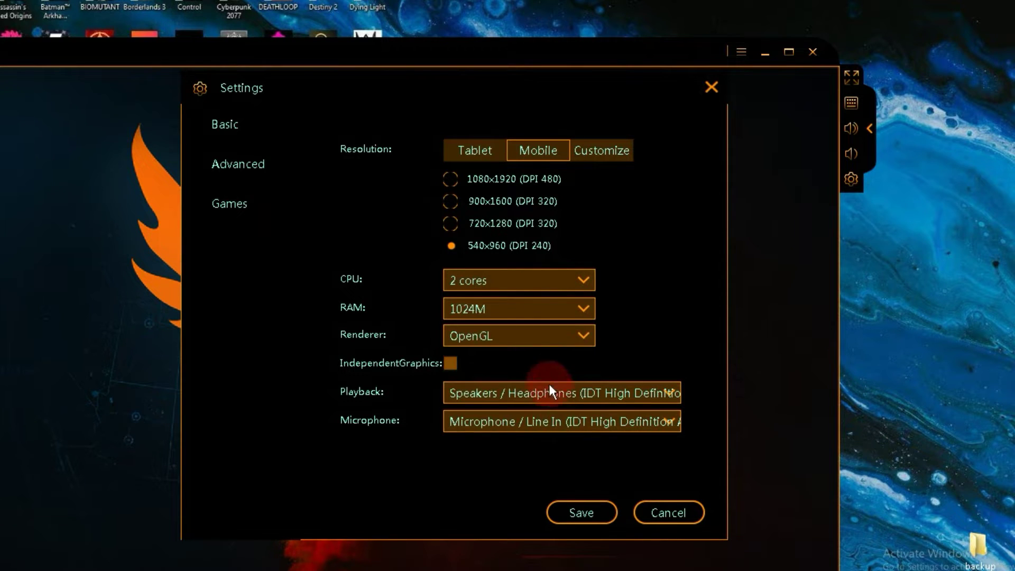
# Change the emulator's renderer to DirectX and save the settings.
pyautogui.click(566, 335)
pyautogui.click(566, 332)
pyautogui.click(566, 332)
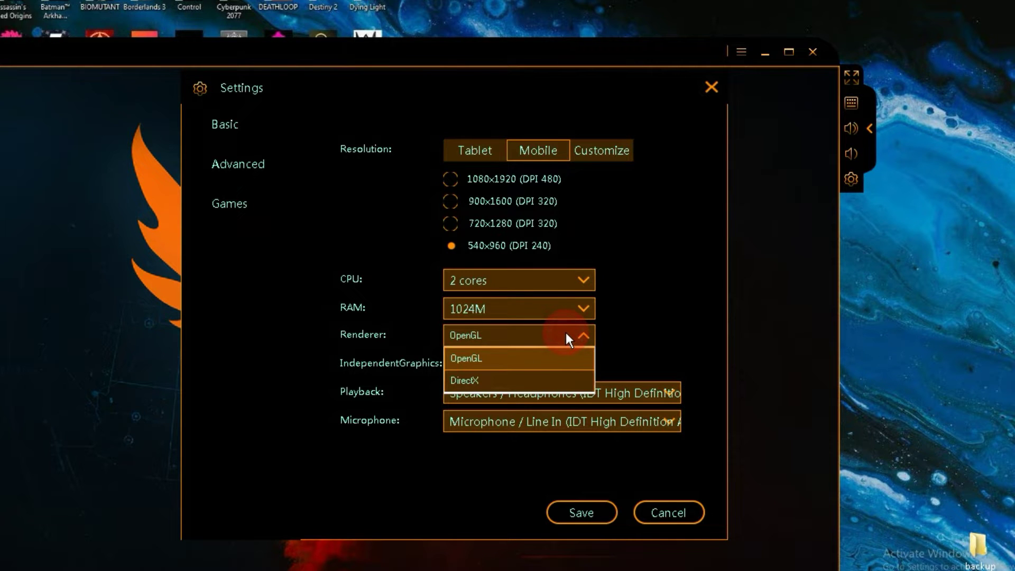
pyautogui.click(473, 380)
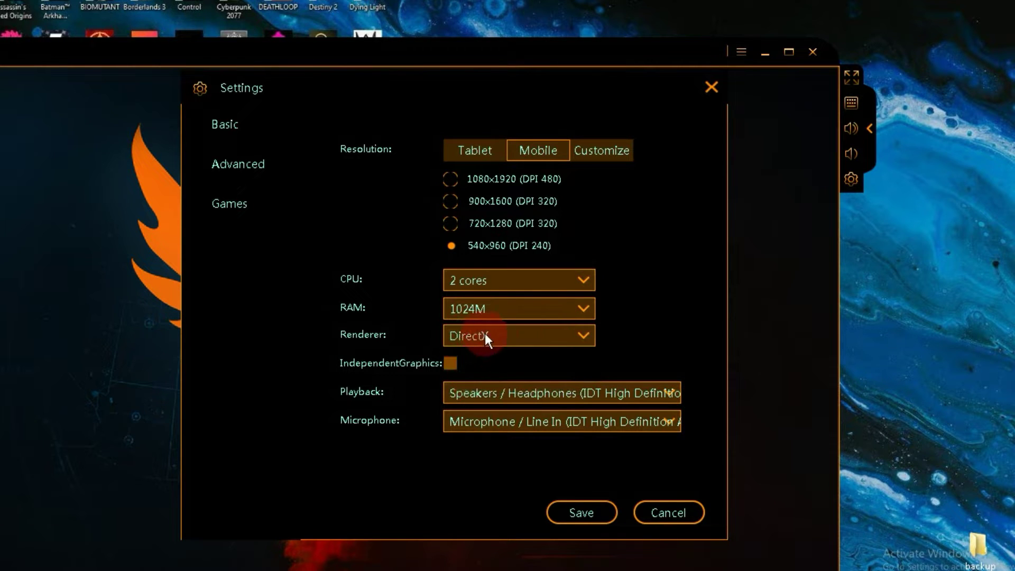
pyautogui.click(589, 515)
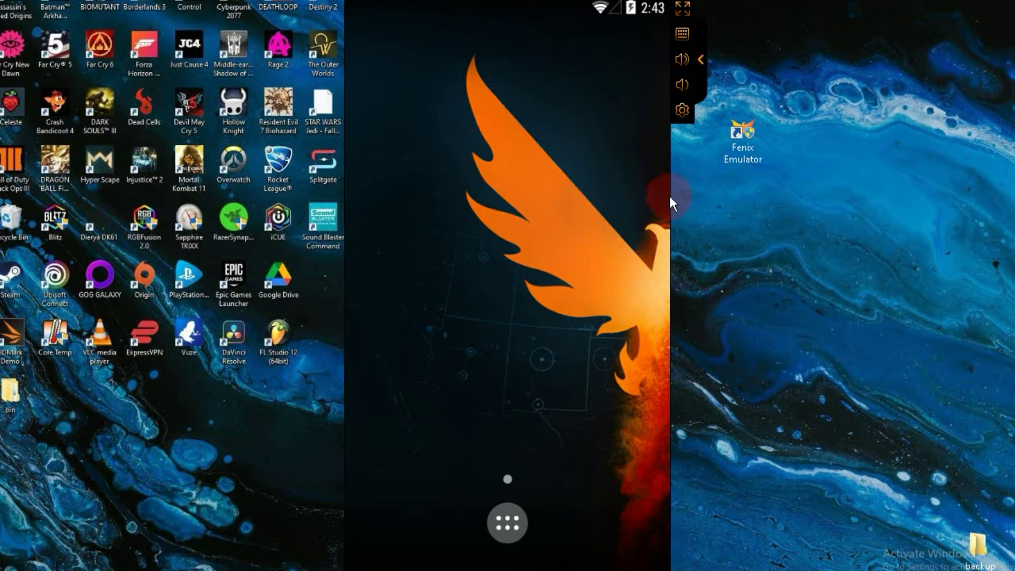
# Check the Android version in the About phone section of the emulator's Android settings.
pyautogui.click(507, 523)
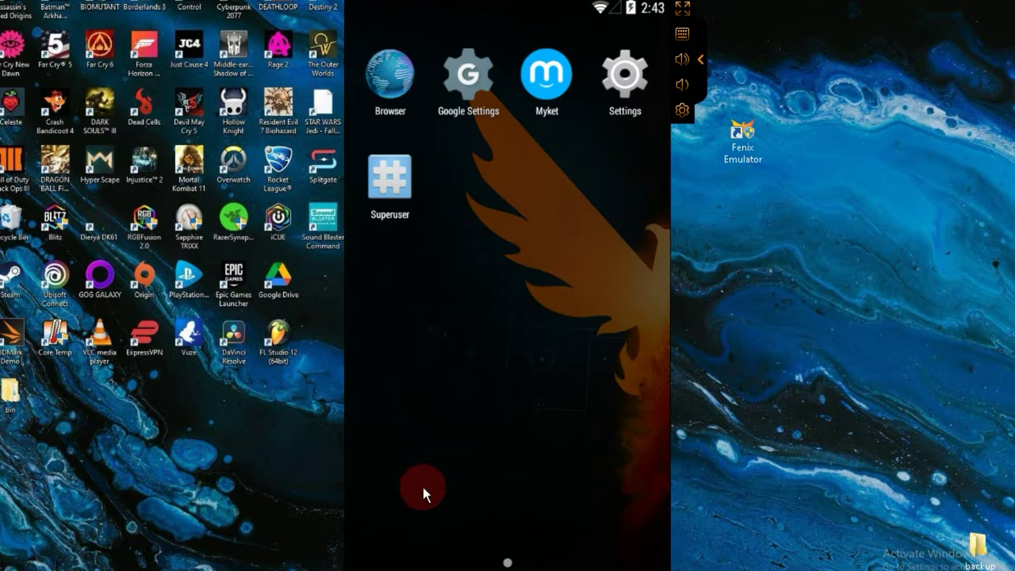
pyautogui.click(501, 485)
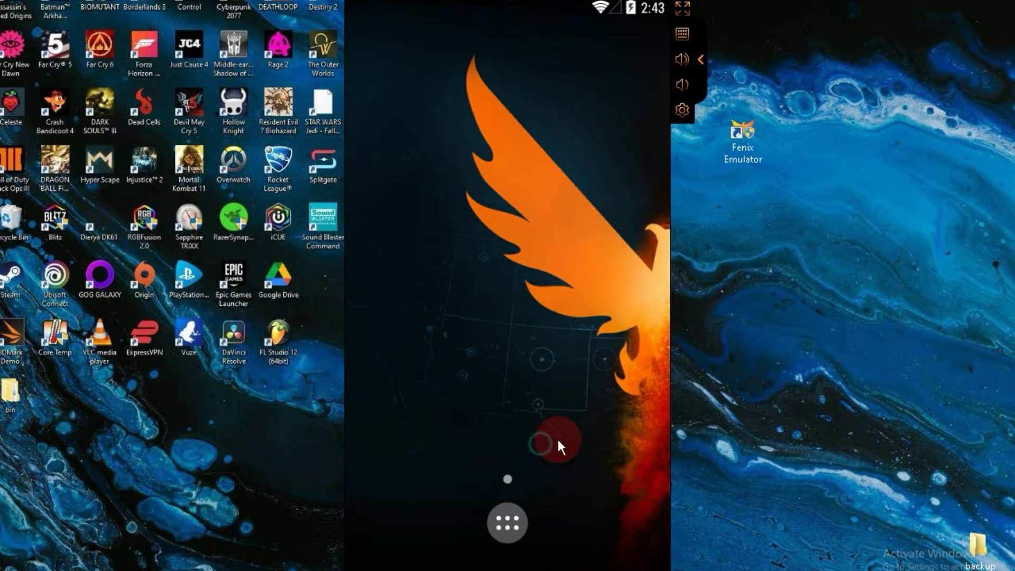
pyautogui.click(508, 521)
pyautogui.click(556, 270)
pyautogui.scroll(-5, 556, 269)
pyautogui.click(452, 516)
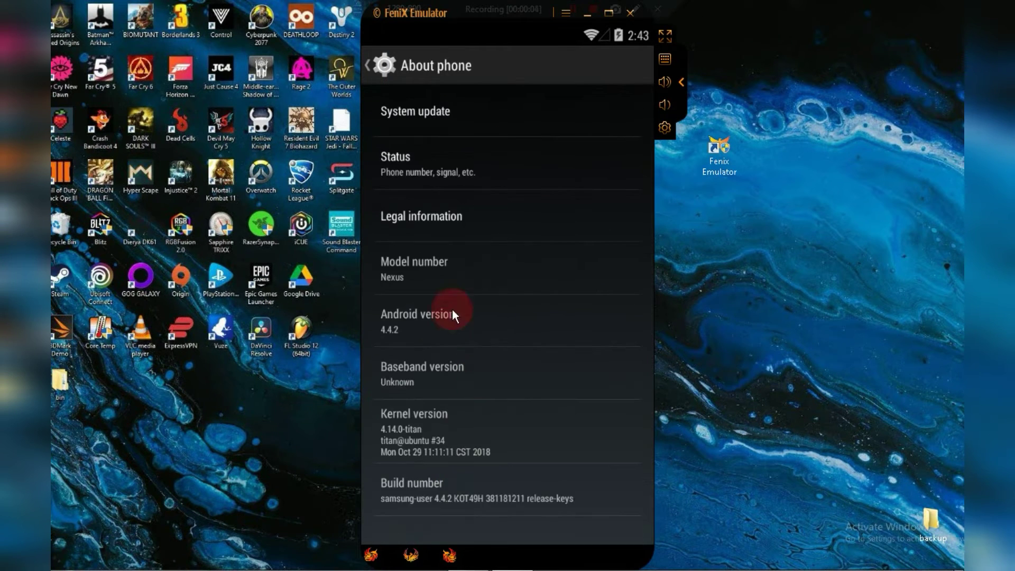
pyautogui.click(437, 338)
pyautogui.click(513, 306)
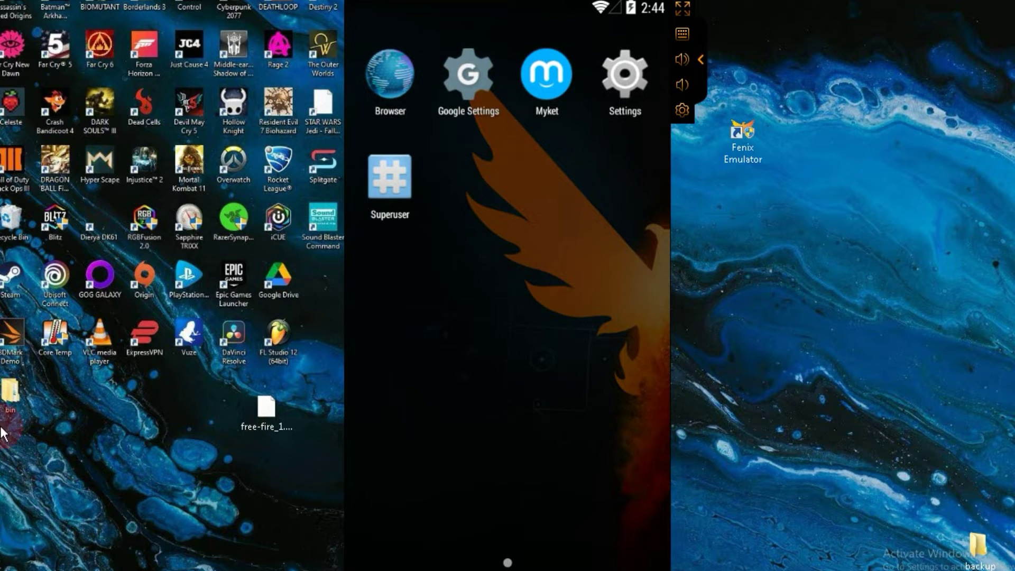
# Install Free Fire in the emulator from the free-fire_1 file on the desktop and start the game.
pyautogui.click(263, 407)
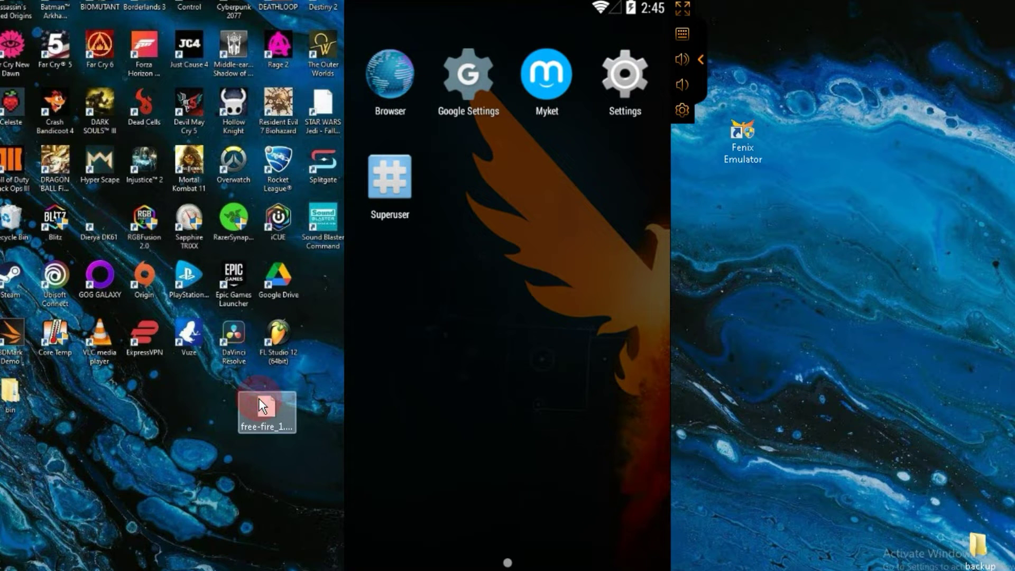
pyautogui.moveTo(259, 400); pyautogui.dragTo(276, 394)
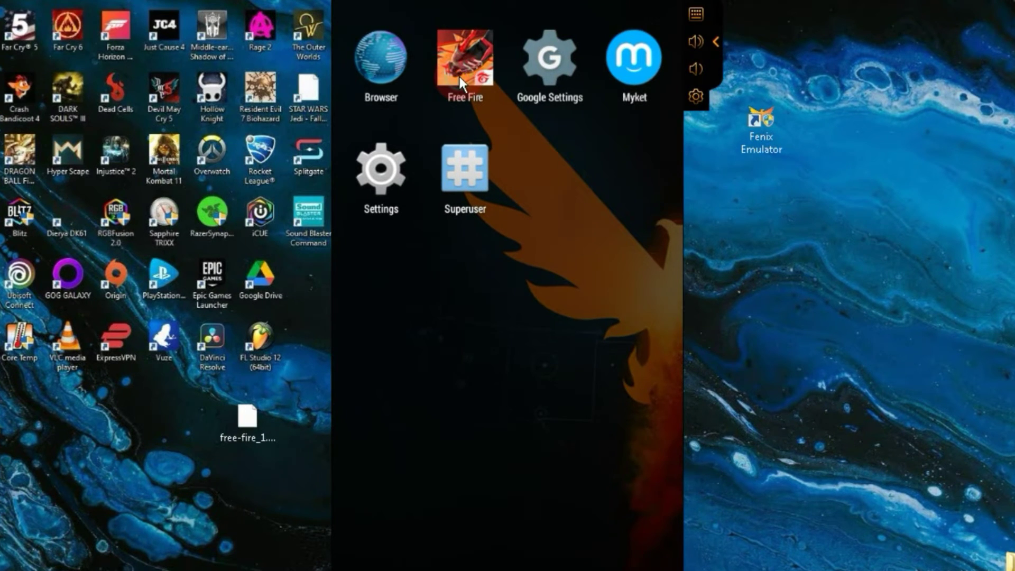
pyautogui.click(465, 90)
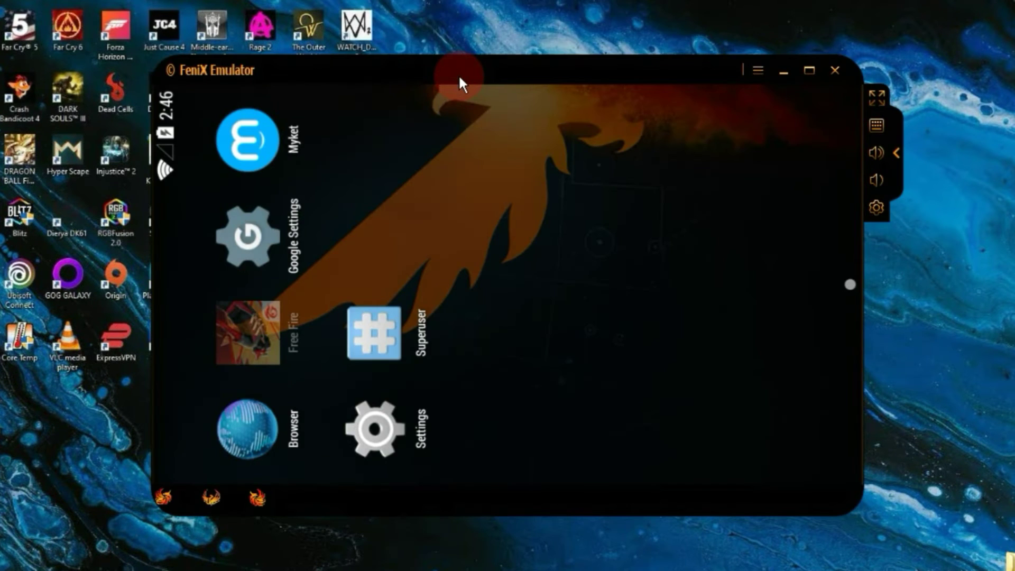
pyautogui.click(675, 347)
pyautogui.click(549, 150)
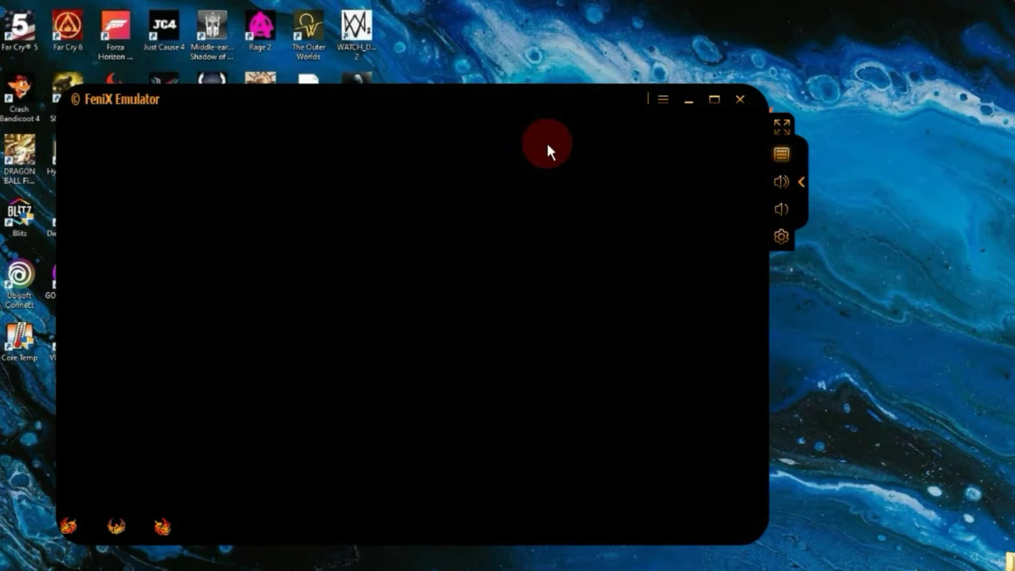
pyautogui.moveTo(526, 101); pyautogui.dragTo(646, 72)
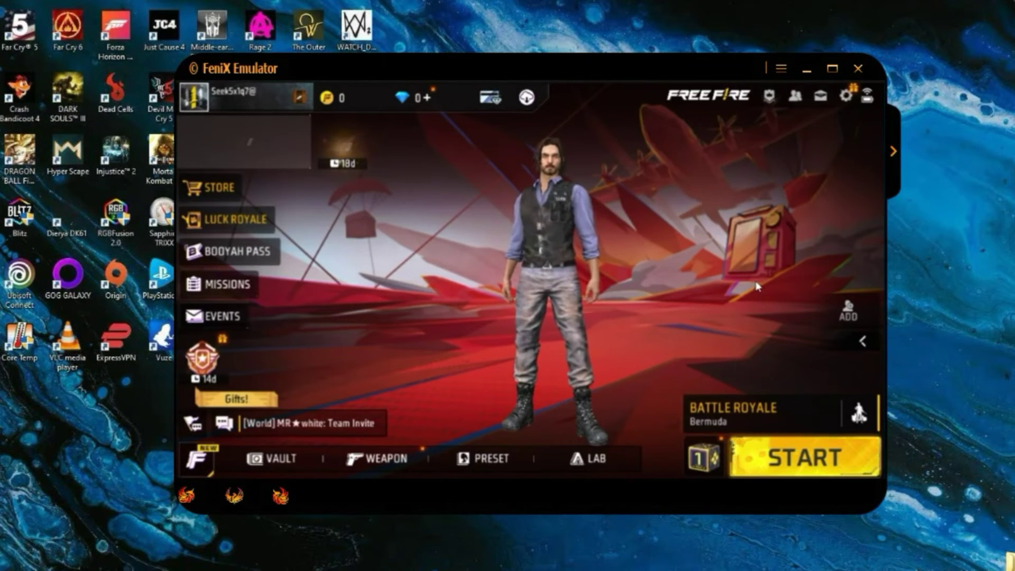
# Open the in-game settings from the Free Fire lobby.
pyautogui.click(845, 97)
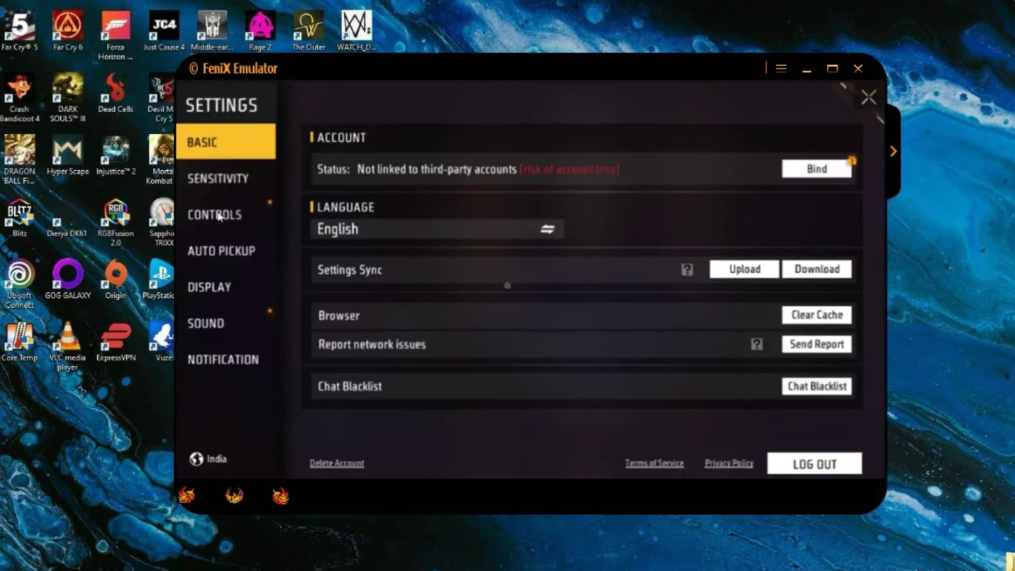